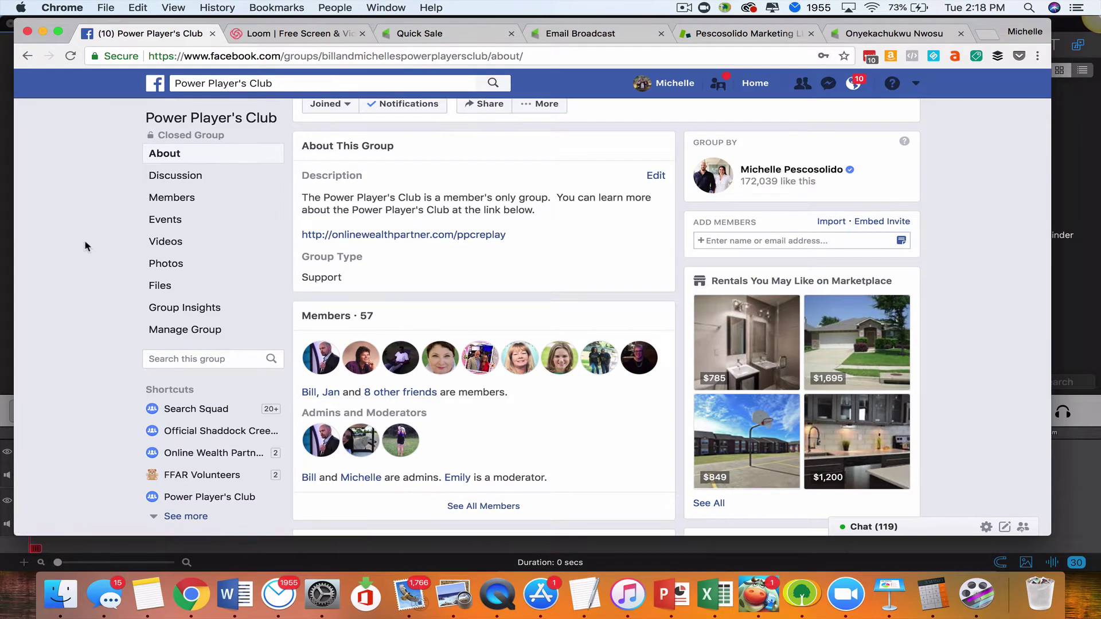
scroll(335, 261, up, 1)
scroll(353, 268, up, 2)
scroll(352, 267, up, 3)
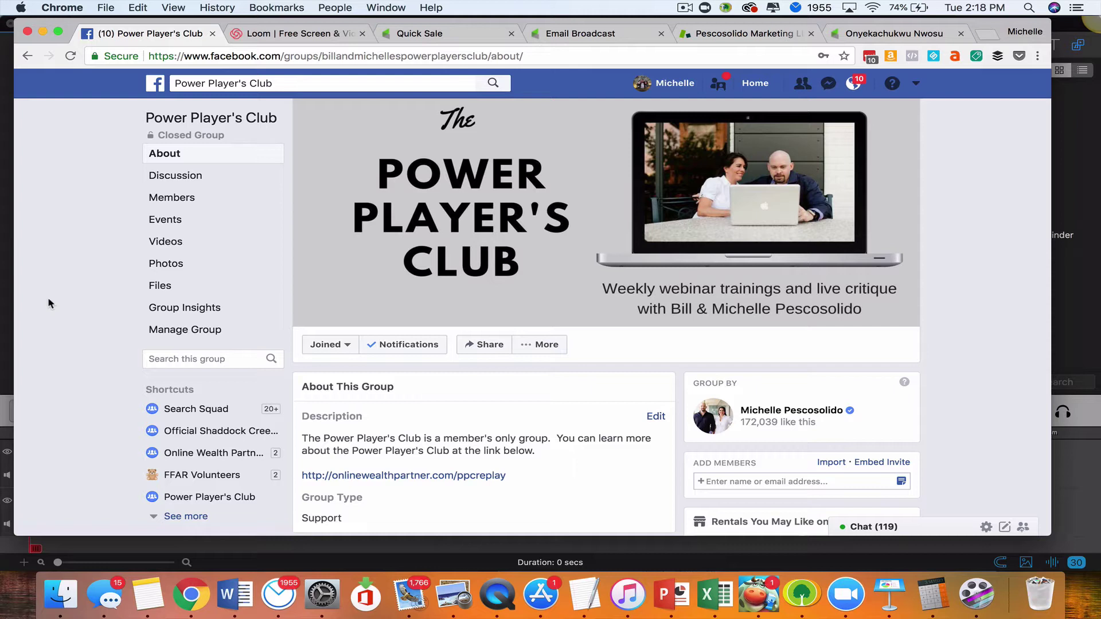
scroll(851, 258, down, 1)
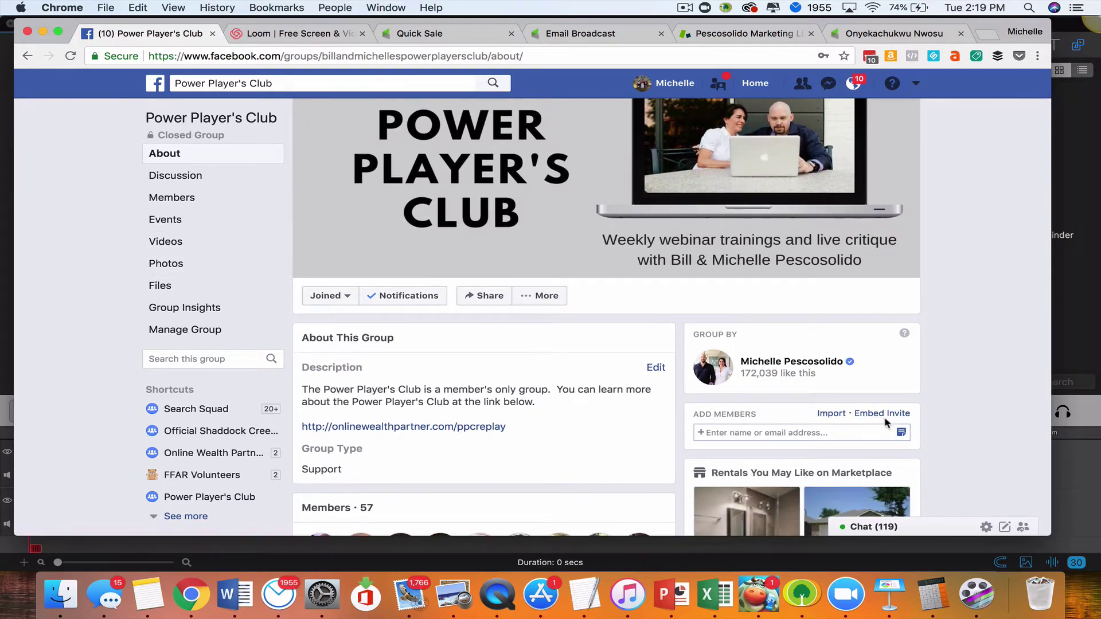
scroll(885, 417, down, 1)
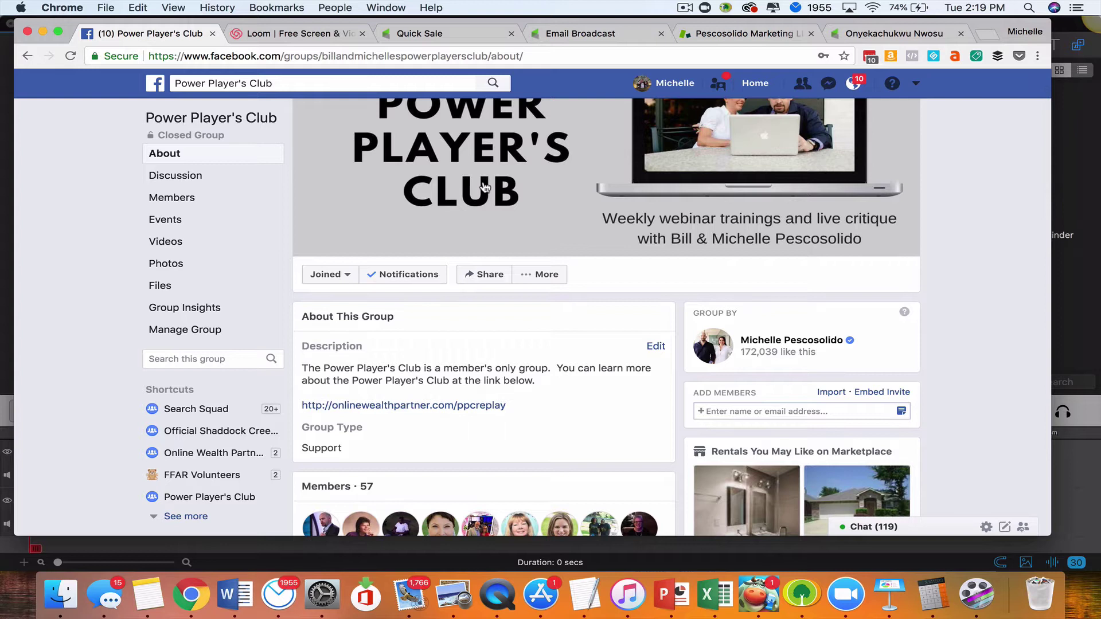
scroll(520, 391, down, 1)
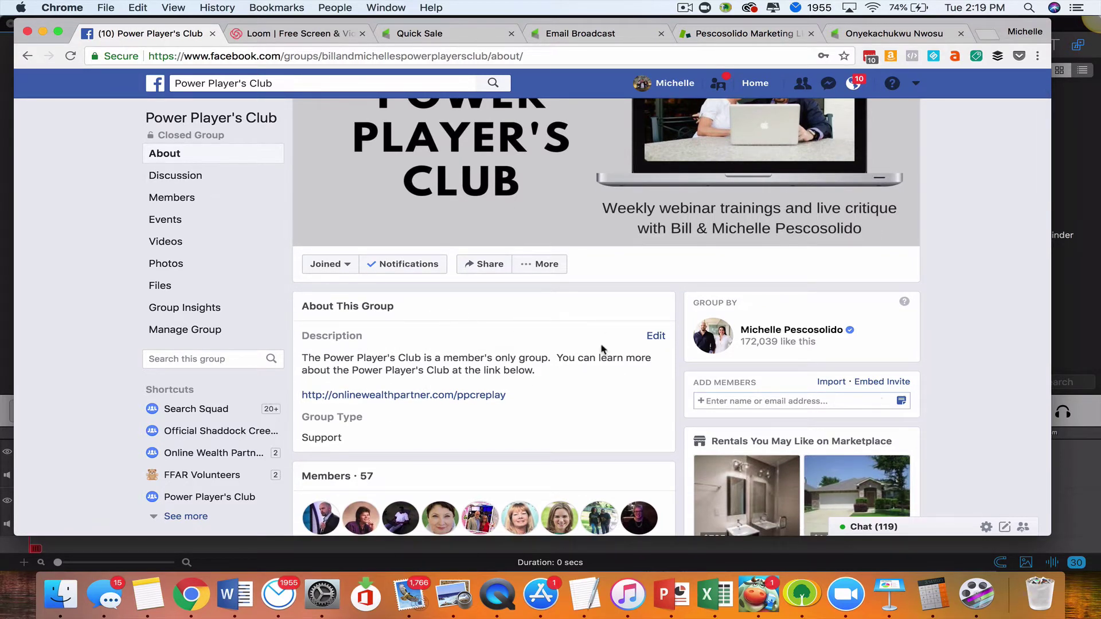
scroll(602, 348, up, 2)
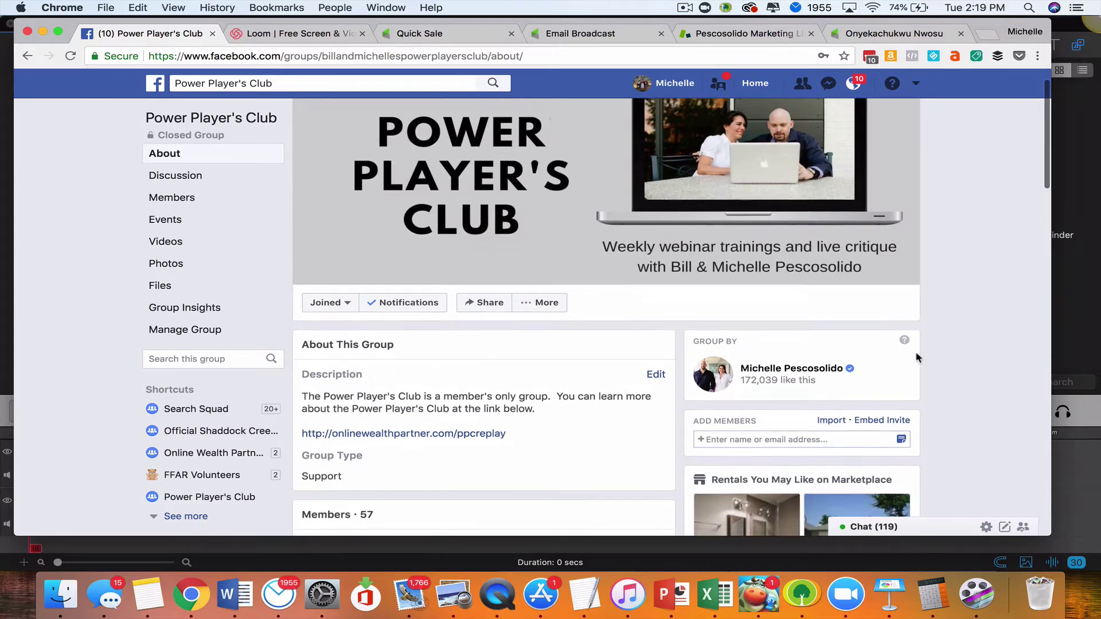
scroll(917, 357, down, 3)
Step: Copy the Facebook group's full embeddable invite code snippet for use in the broadcast
click(884, 370)
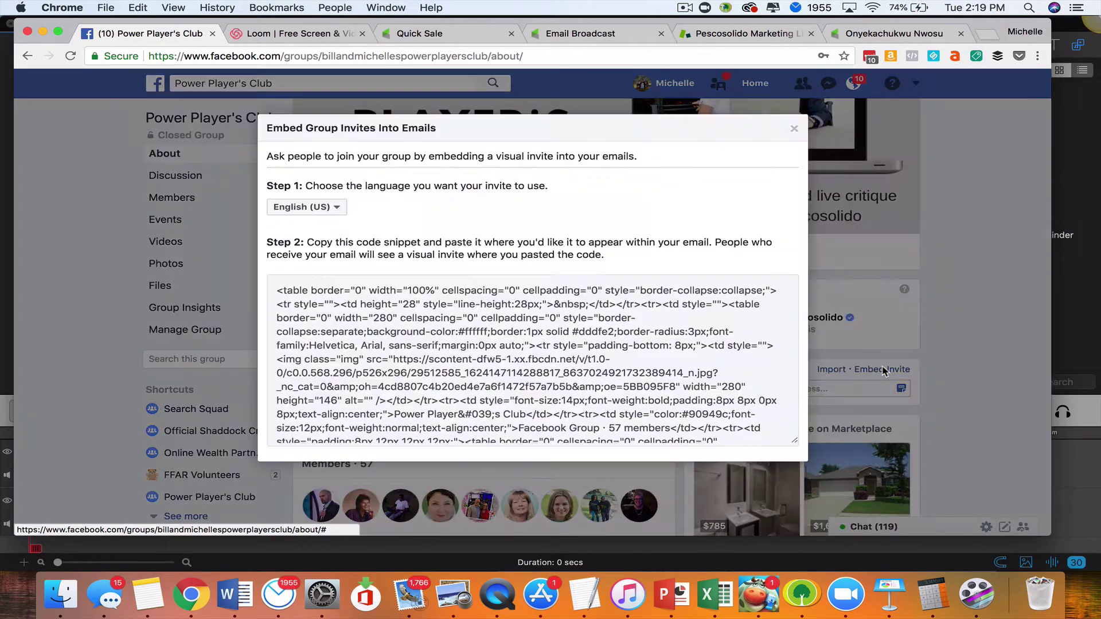
drag(276, 290, 465, 373)
drag(496, 407, 516, 442)
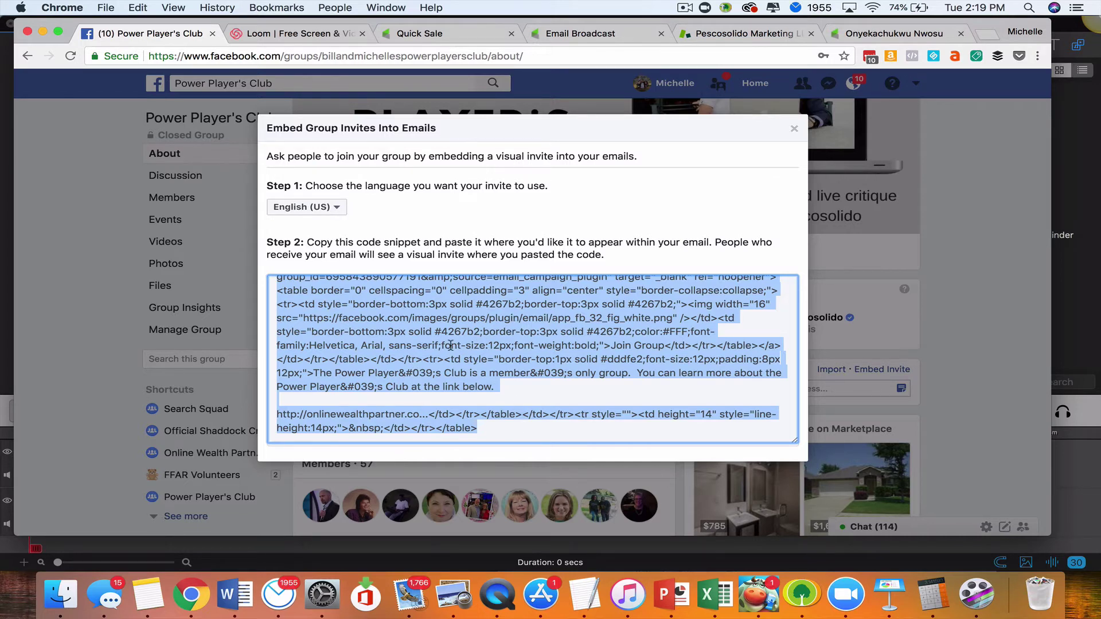
click(560, 35)
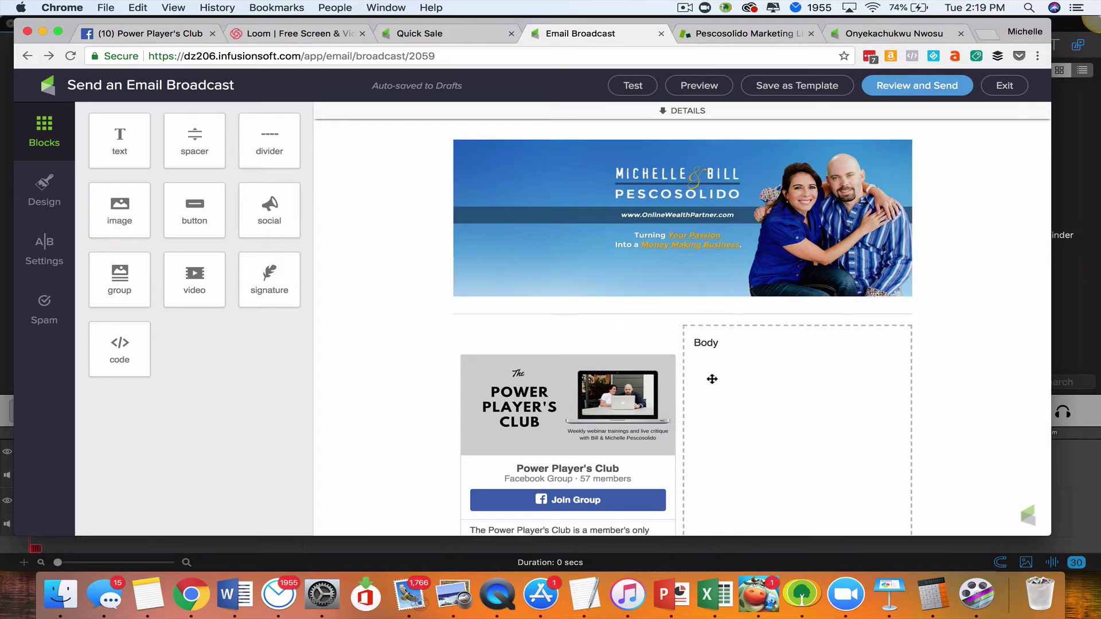
Step: Delete the old Power Player's Club HTML invite card block from the email
click(639, 394)
click(668, 313)
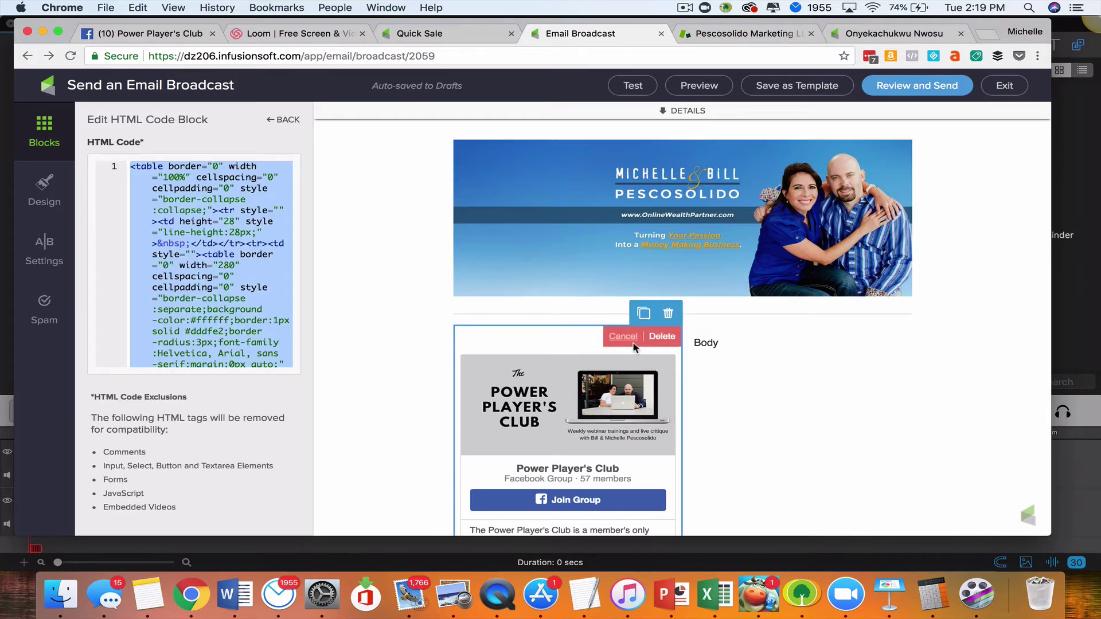
click(661, 337)
click(458, 340)
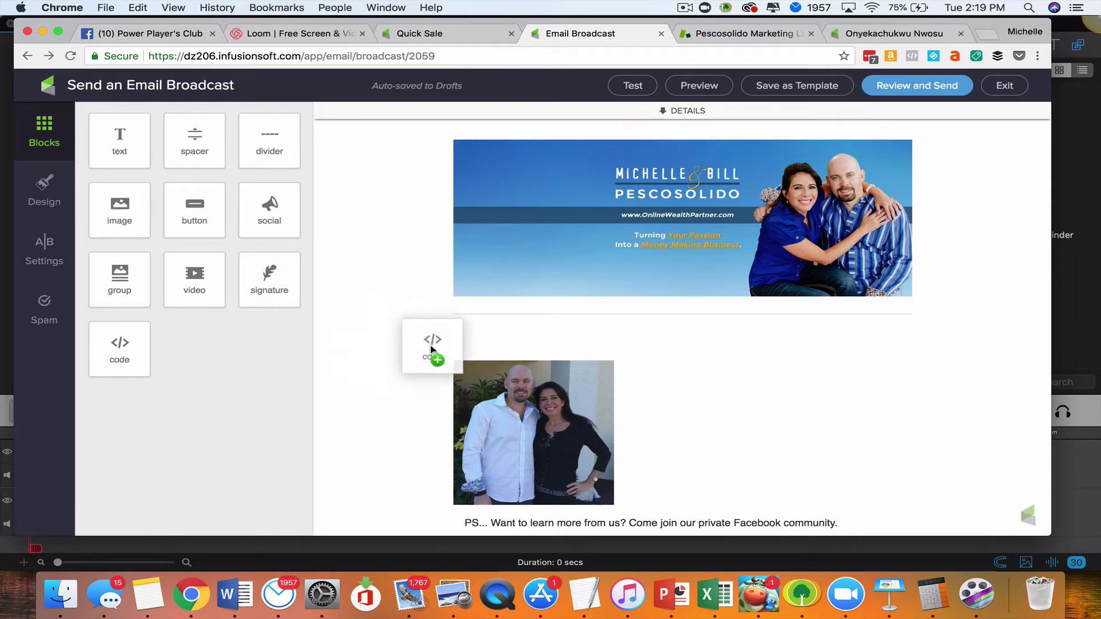
Step: Paste the invite code into a new HTML block above the photo, then close Facebook's embed popup
drag(120, 348, 516, 344)
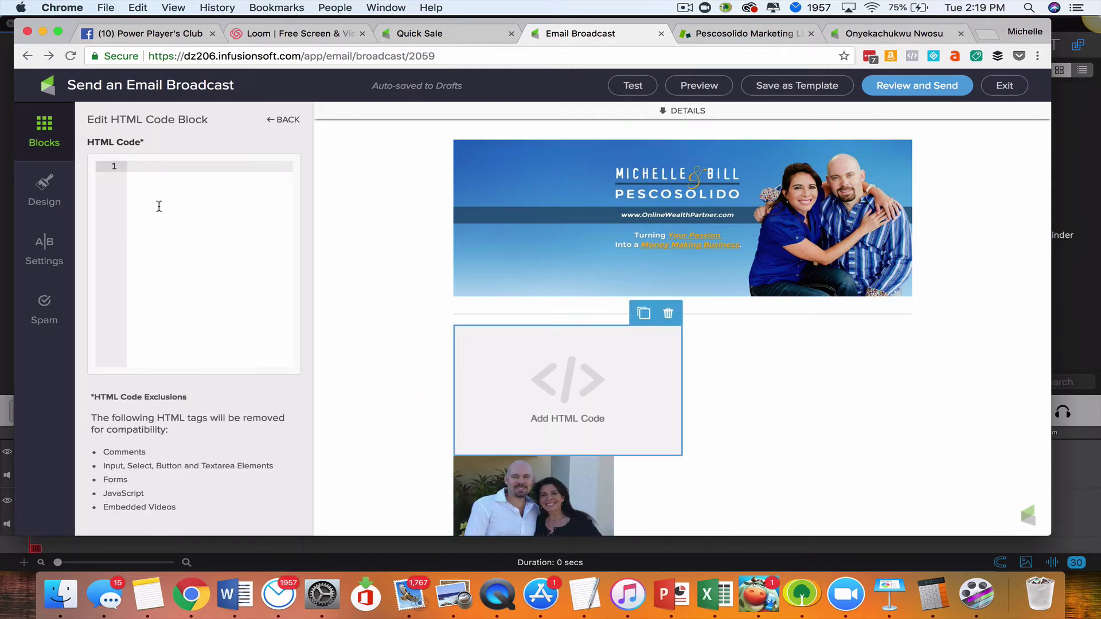
key(ctrl+v)
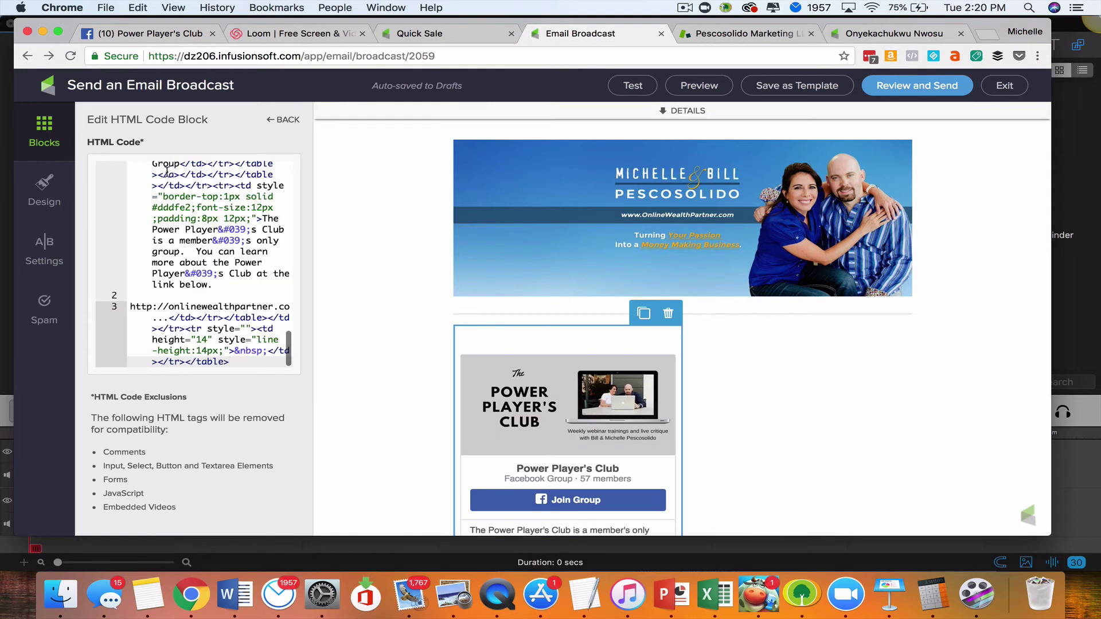
scroll(418, 307, down, 2)
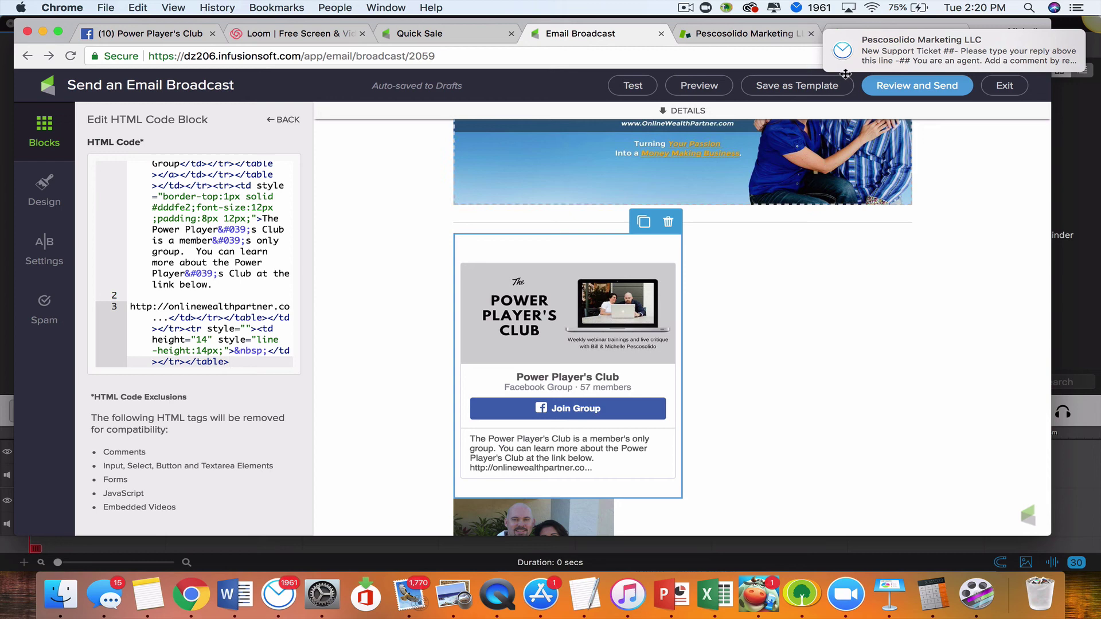
click(143, 41)
click(793, 129)
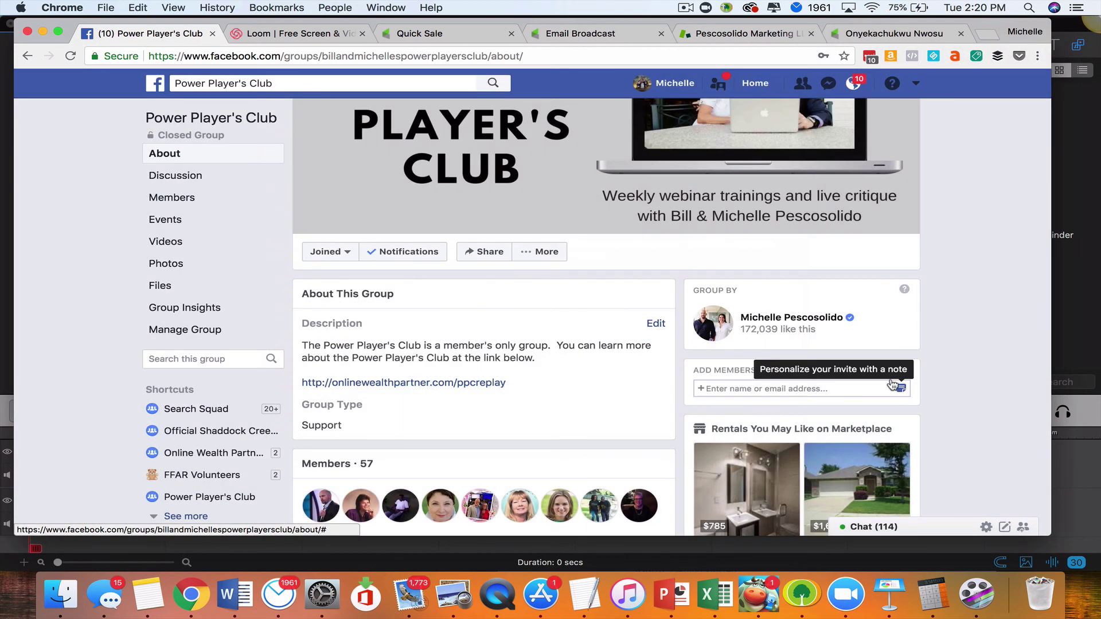